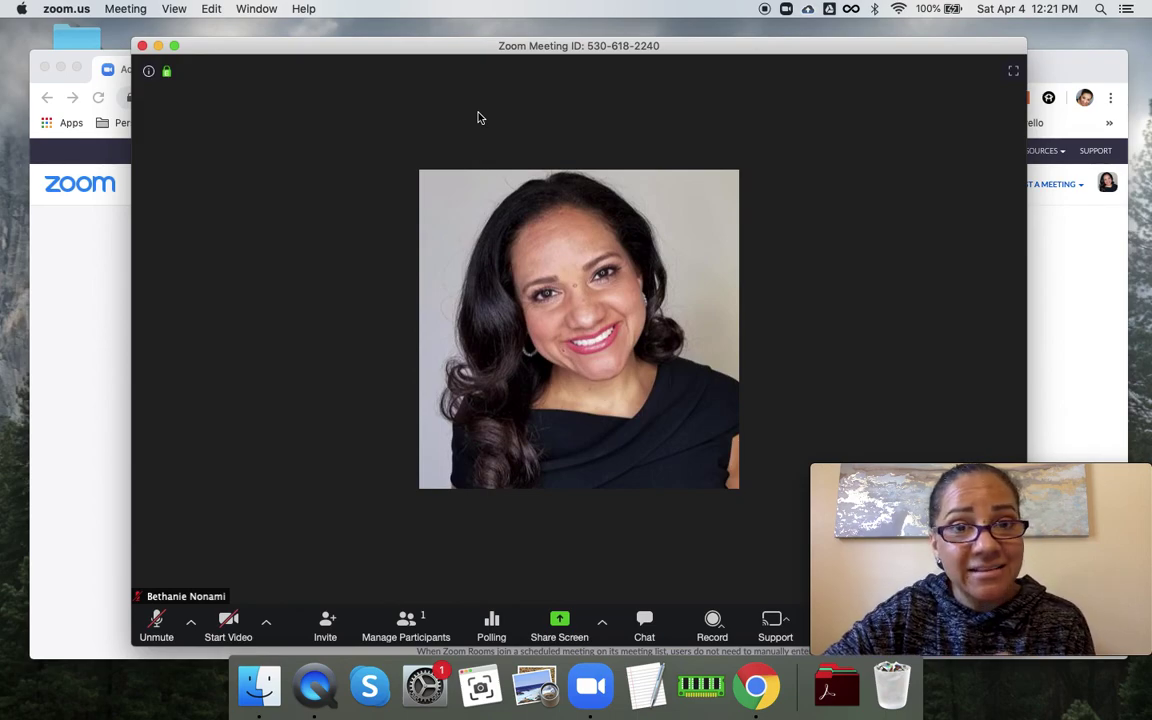
Move the meeting window aside, open the invite dialog for the running meeting, and copy the meeting URL.
mouse_move(888, 522)
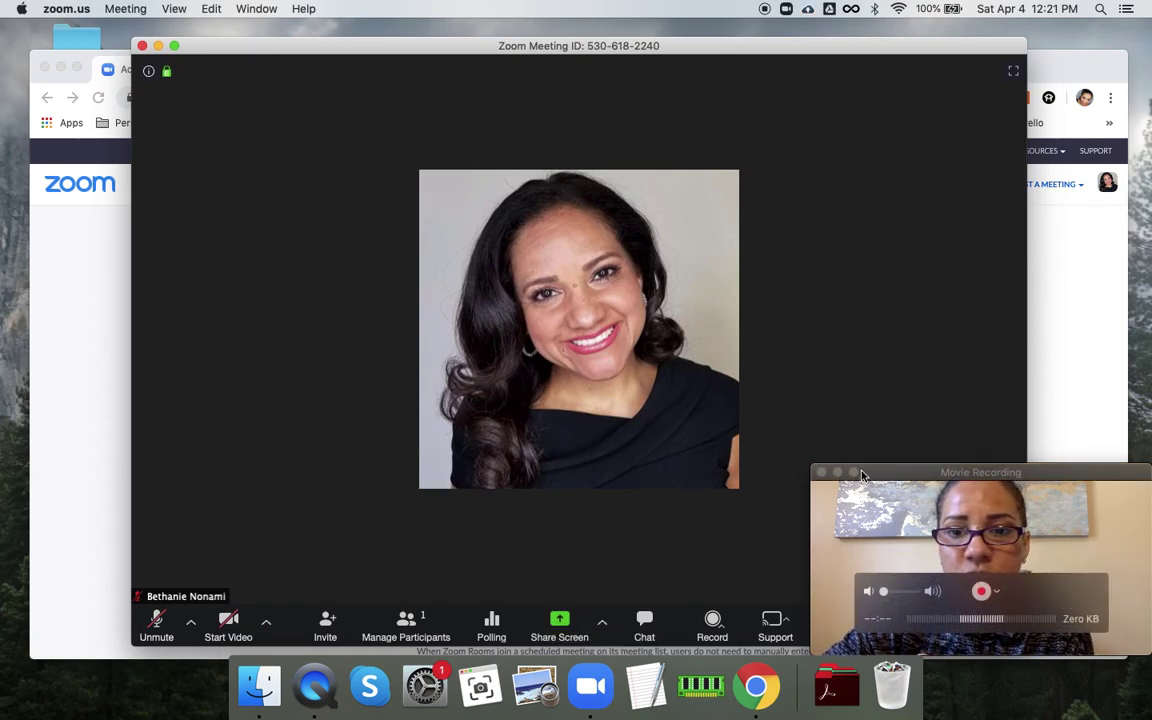
drag(758, 46, 561, 28)
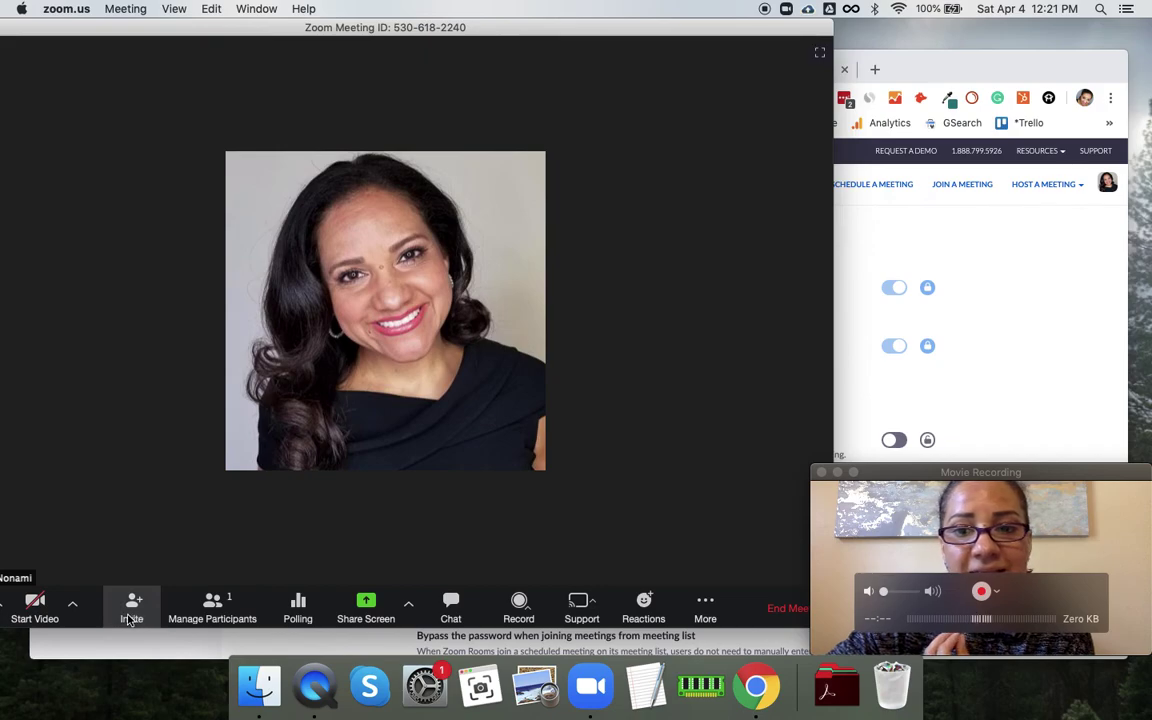
click(880, 505)
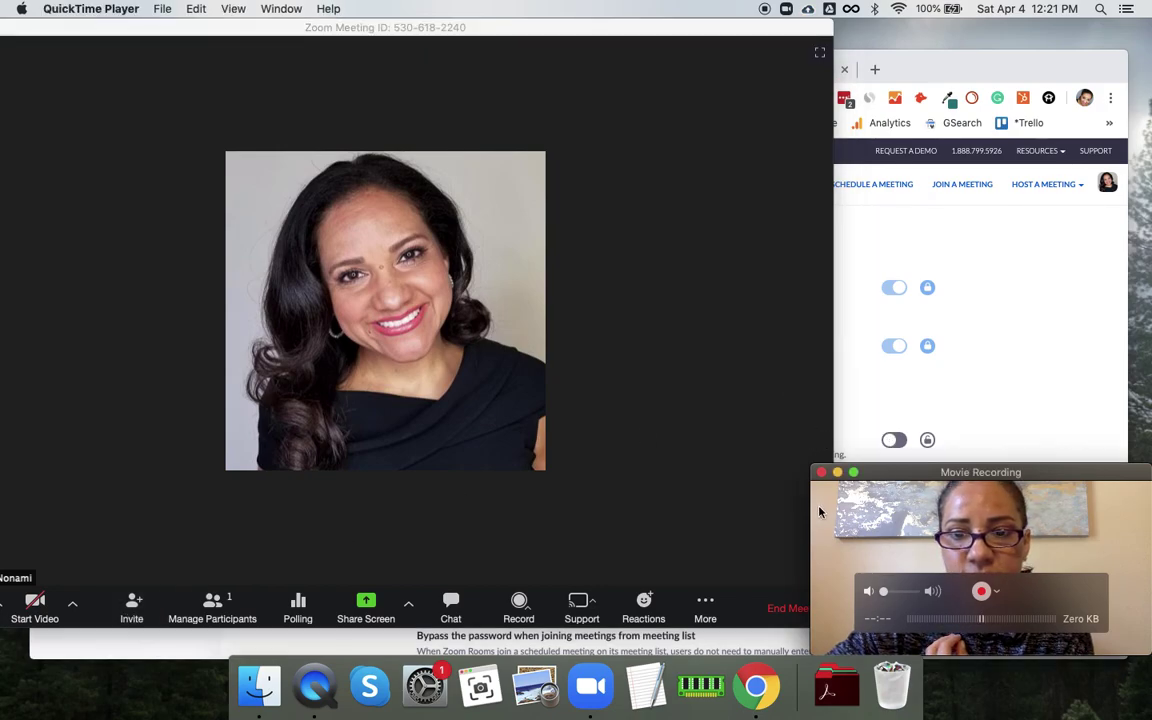
click(761, 514)
click(132, 604)
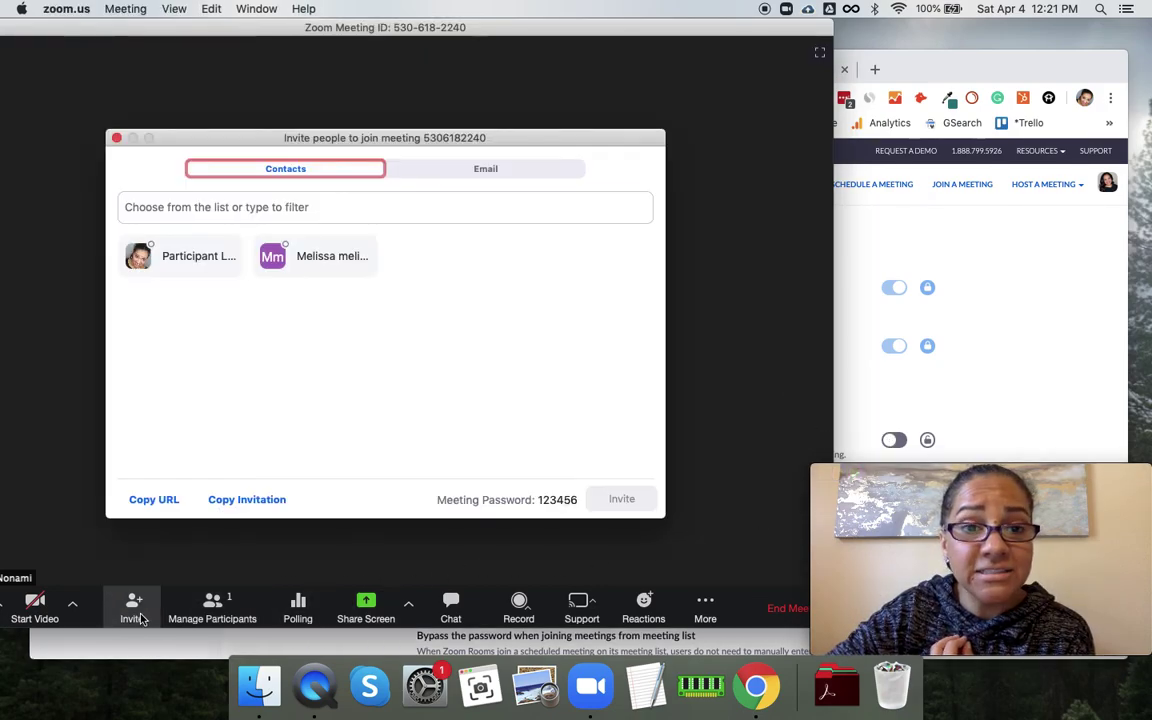
click(165, 500)
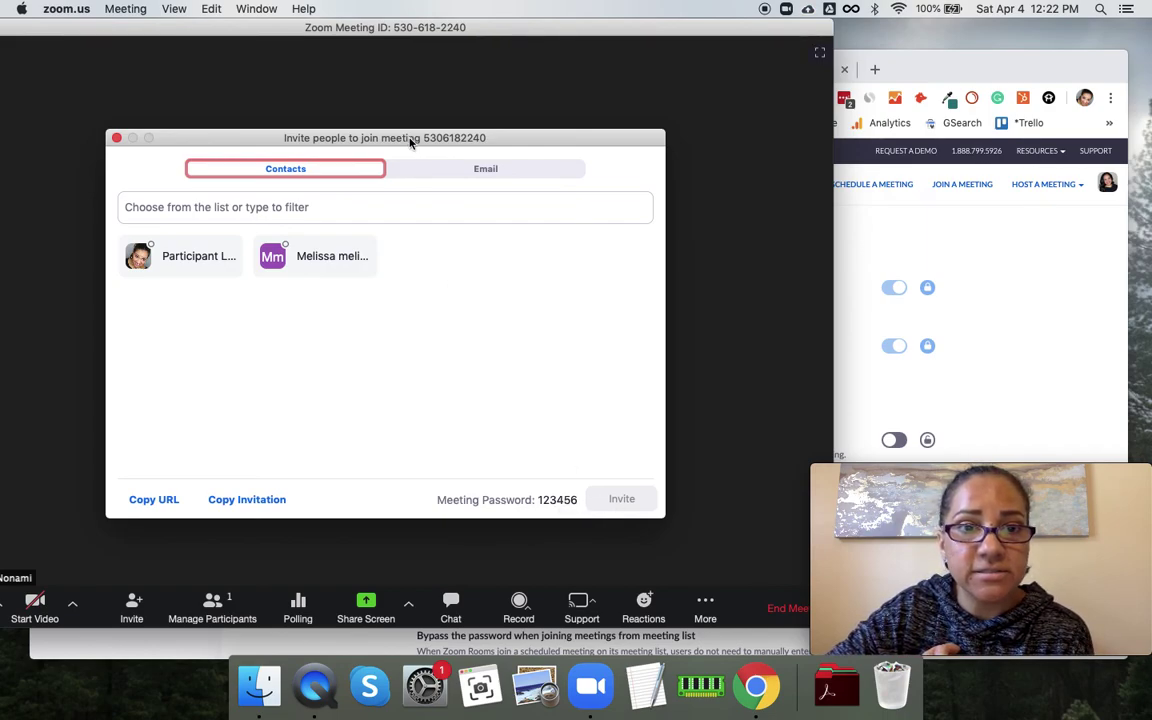
Close the invite dialog, reopen it to check the meeting password and invitation copy options, and close it again.
drag(408, 139, 537, 137)
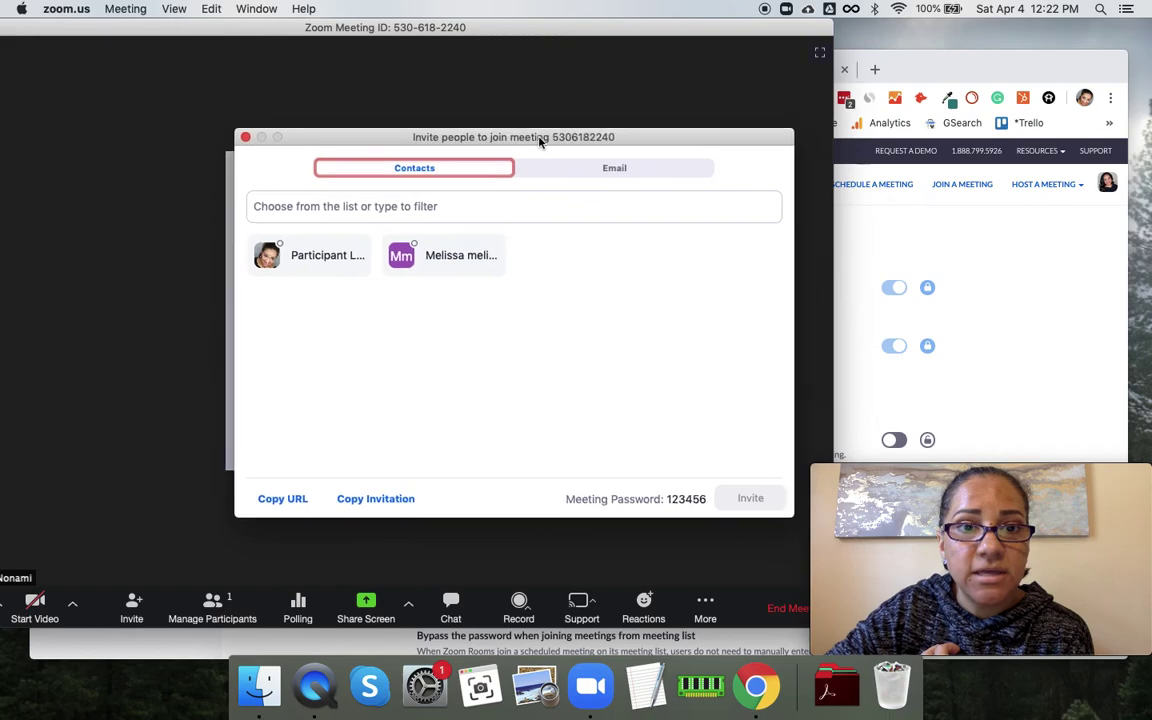
click(246, 139)
click(133, 608)
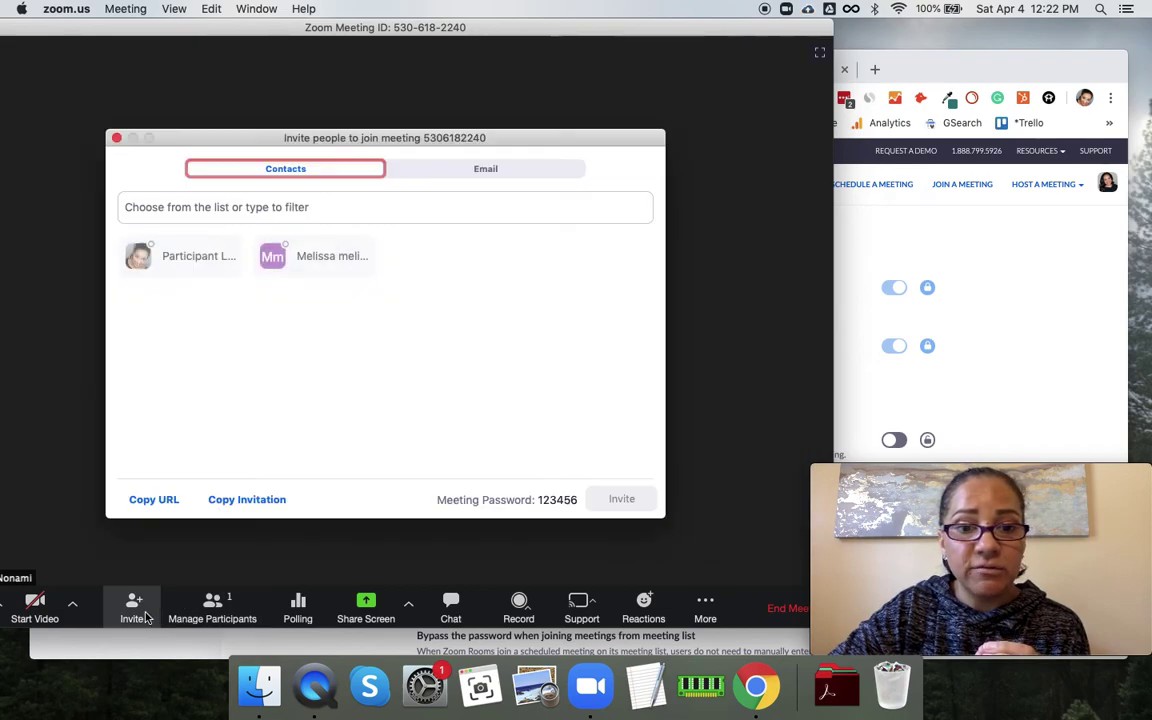
click(116, 139)
End the running meeting for all participants.
mouse_move(288, 37)
mouse_down()
mouse_move(521, 37)
mouse_move(304, 37)
mouse_up()
click(770, 610)
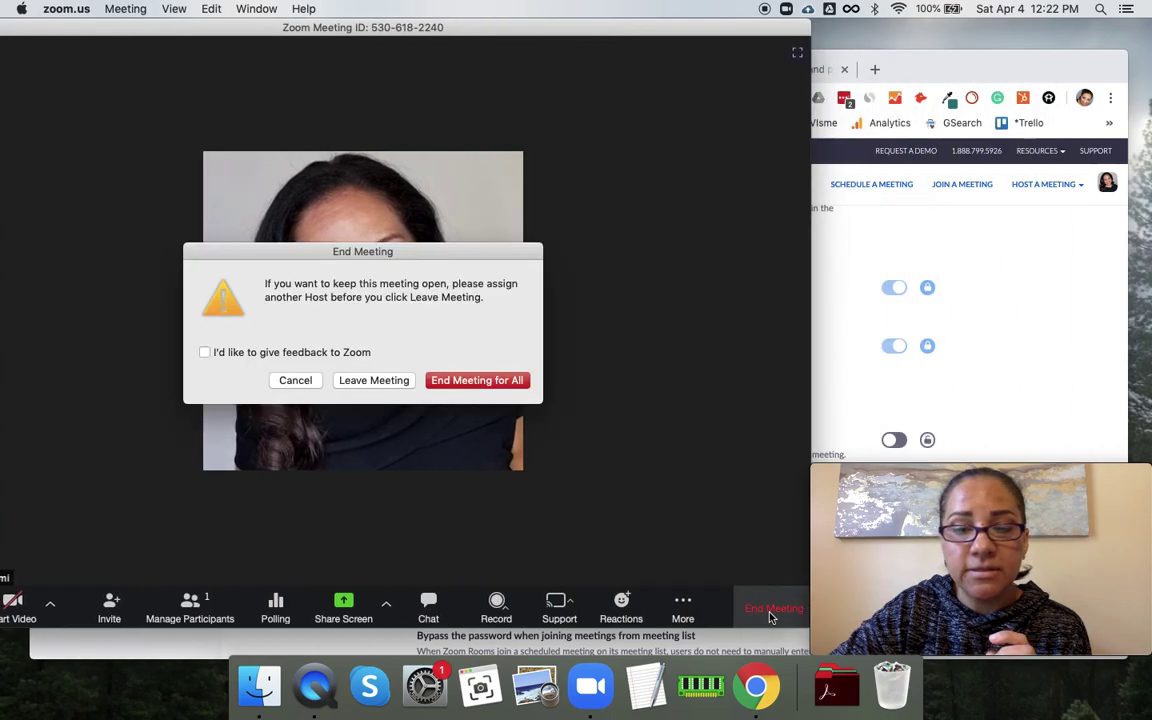
click(440, 381)
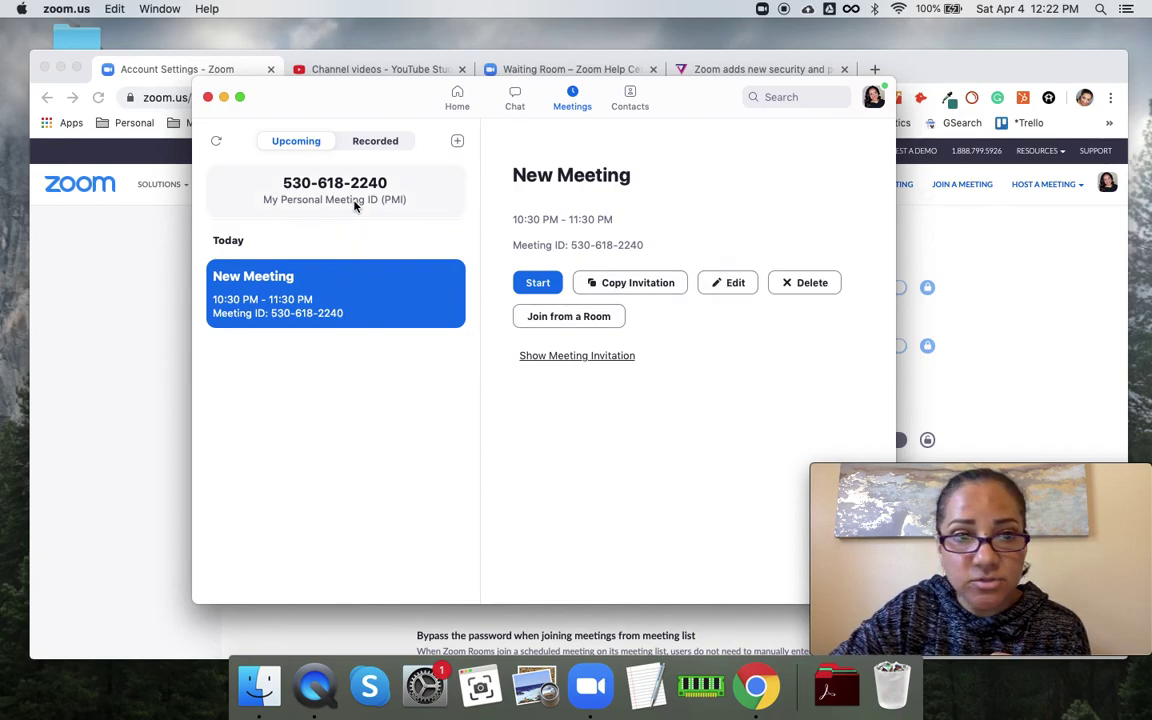
Open the scheduled New Meeting for editing, examine its required meeting password, and leave without saving.
click(734, 286)
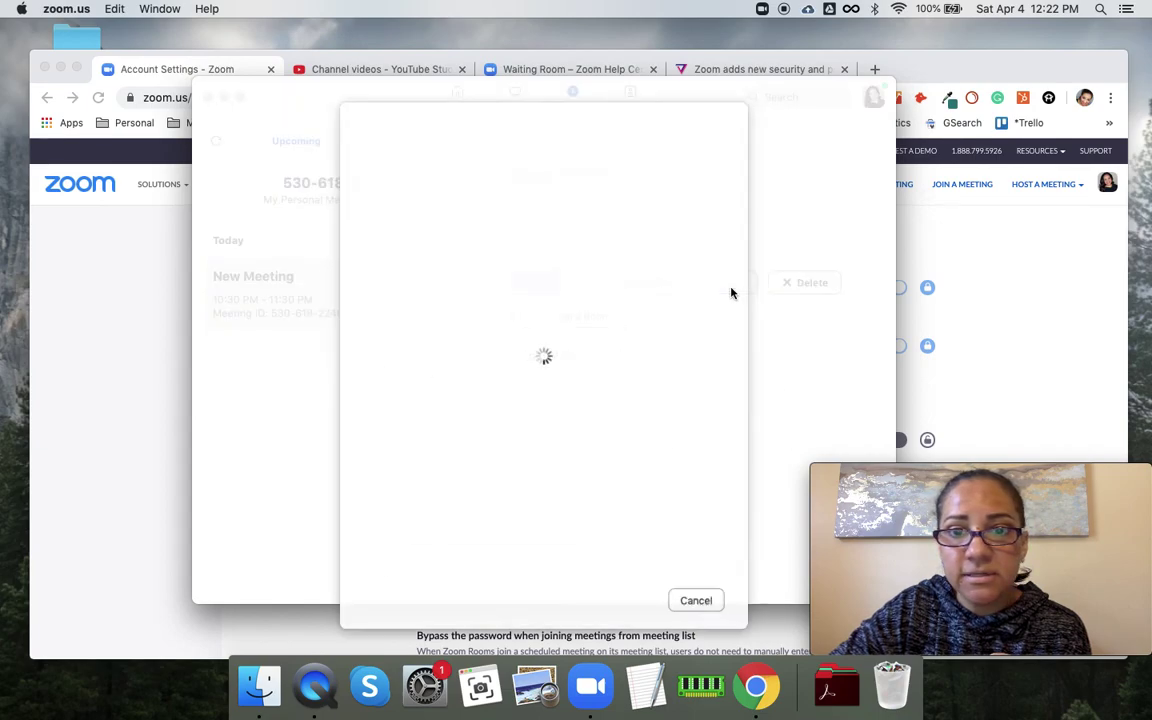
double_click(514, 391)
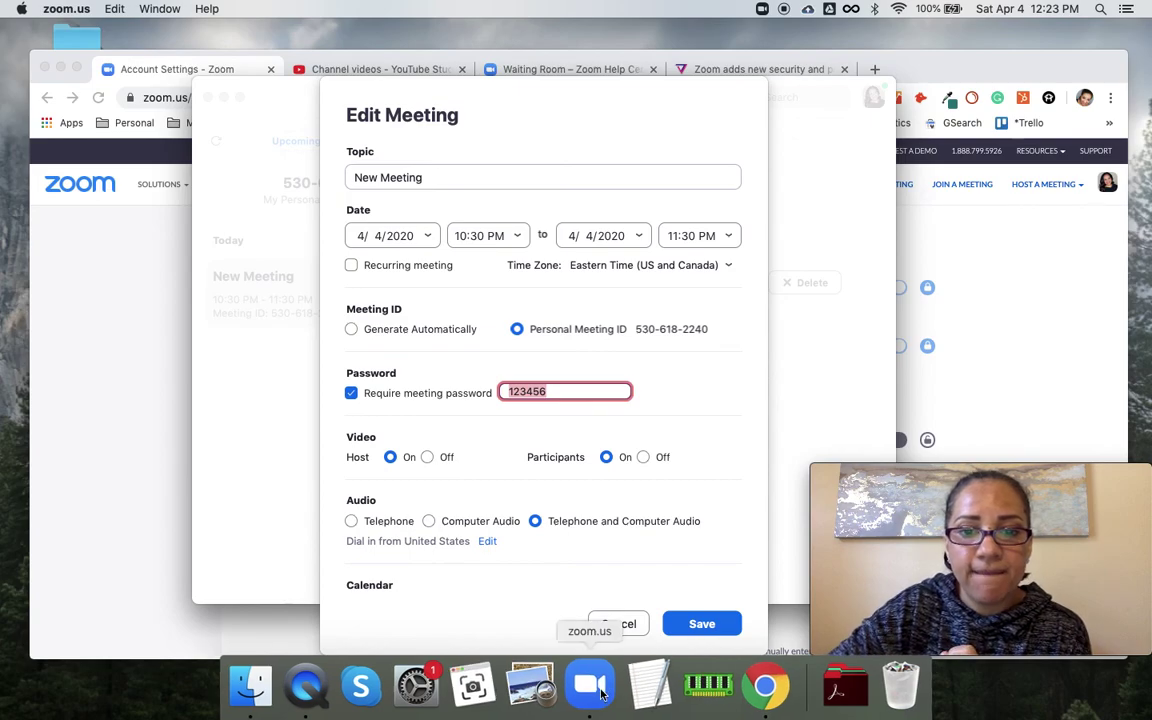
click(618, 623)
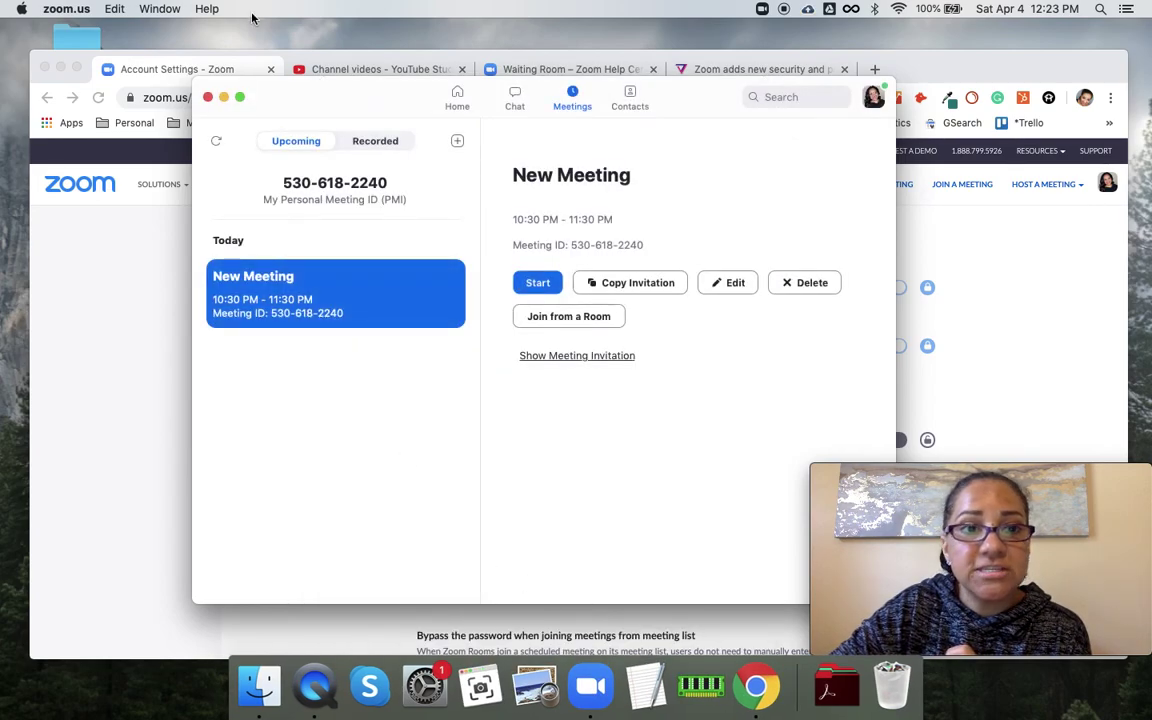
Switch to the Zoom web portal in Chrome and load the Account Settings page under Account Management.
click(160, 150)
scroll(378, 303, up, 10)
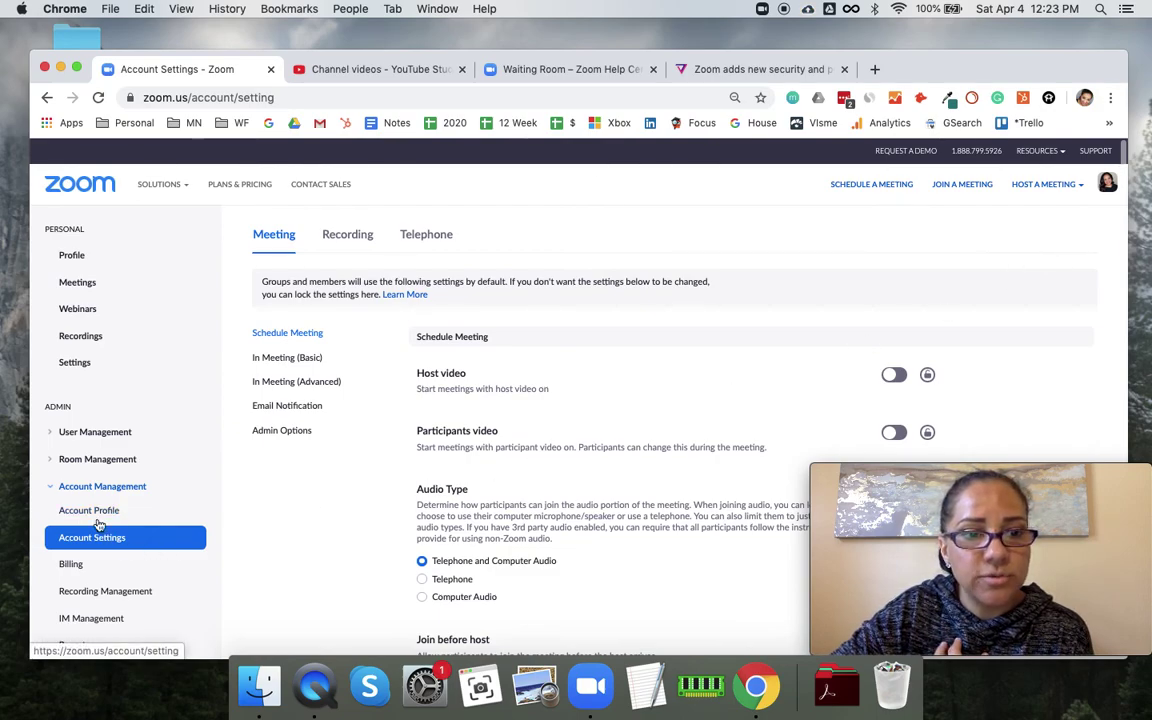
click(50, 487)
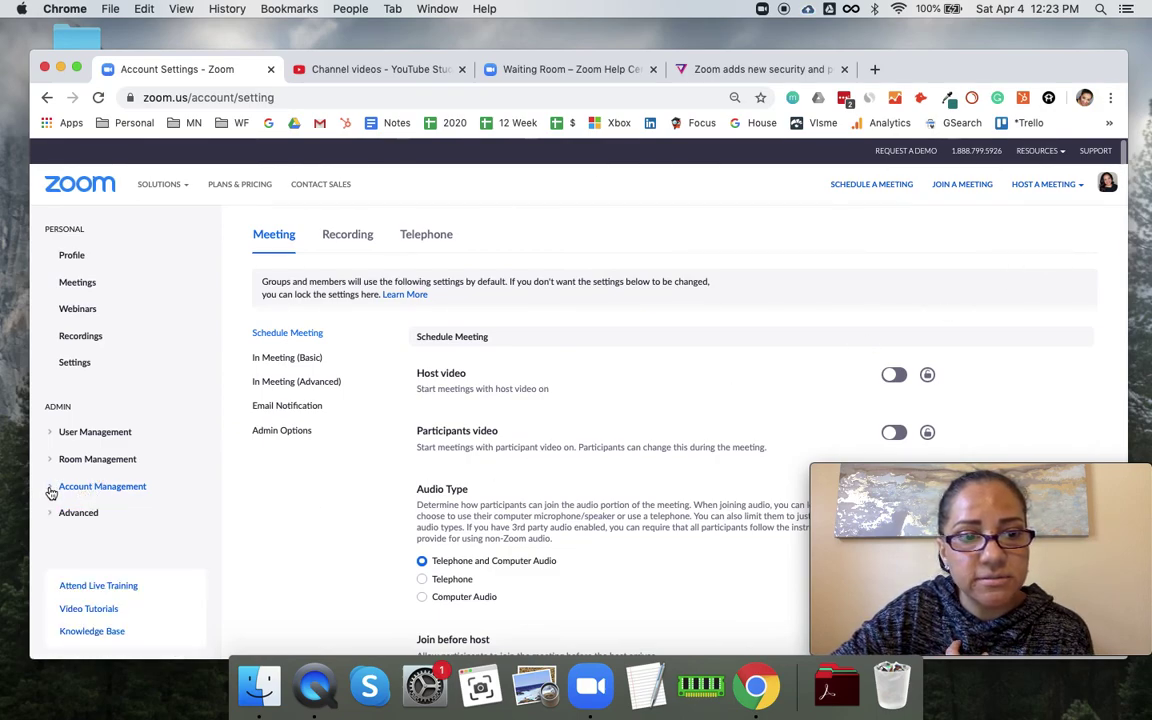
click(50, 489)
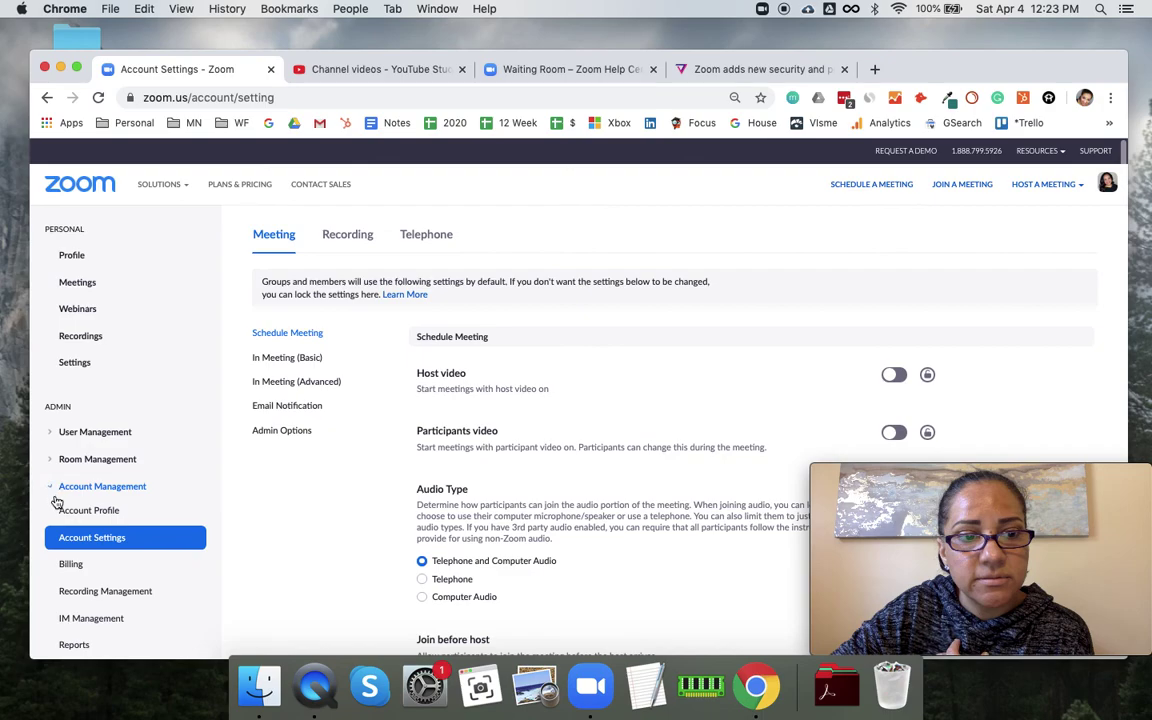
click(91, 545)
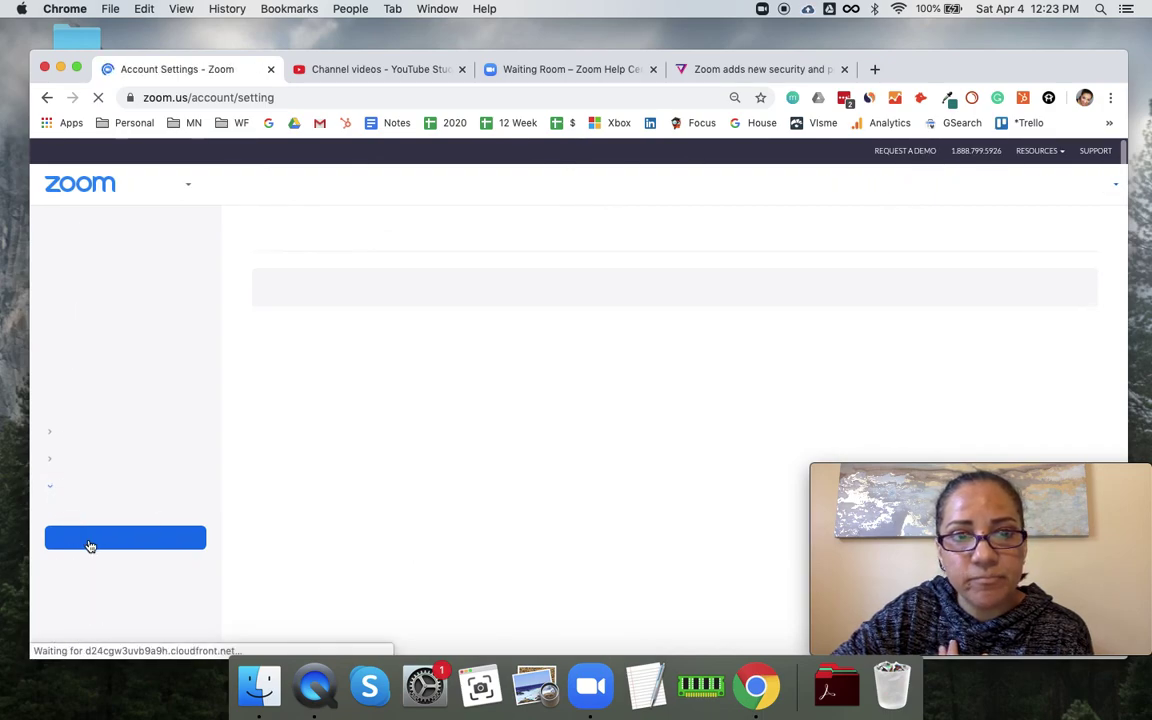
drag(945, 71, 945, 40)
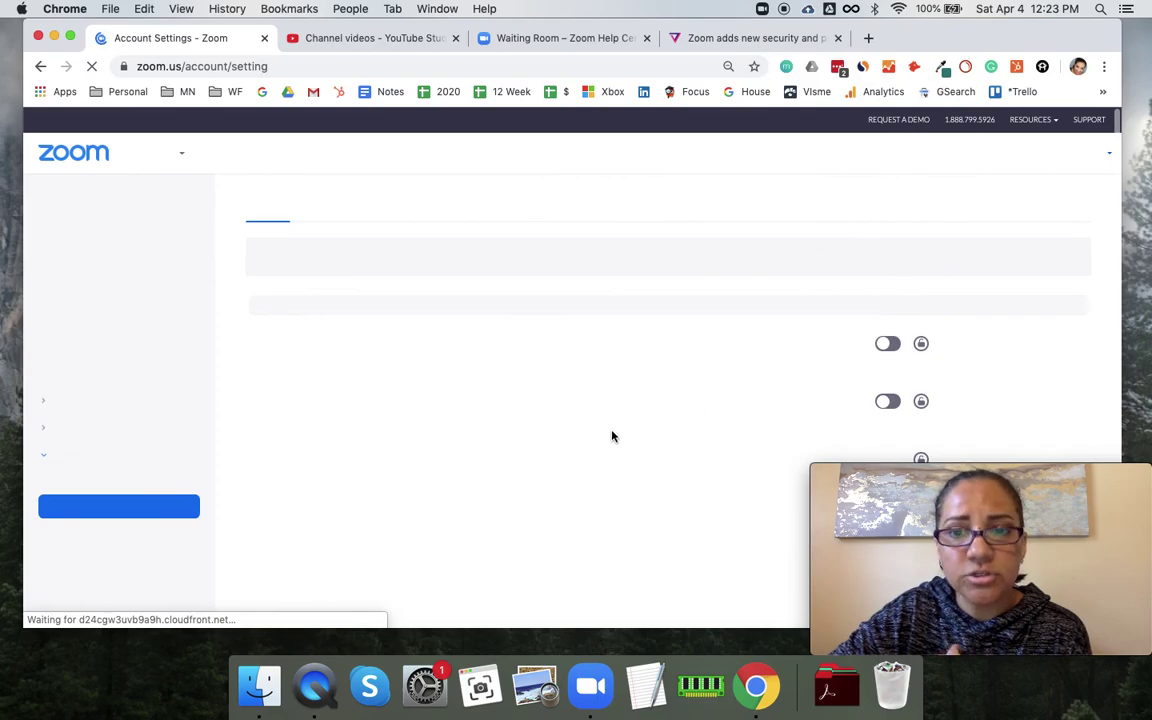
Examine the account's meeting password requirements, including the Personal Meeting ID options, one-click join link embedding and phone joining.
scroll(612, 436, down, 5)
scroll(612, 436, down, 6)
scroll(612, 436, down, 6)
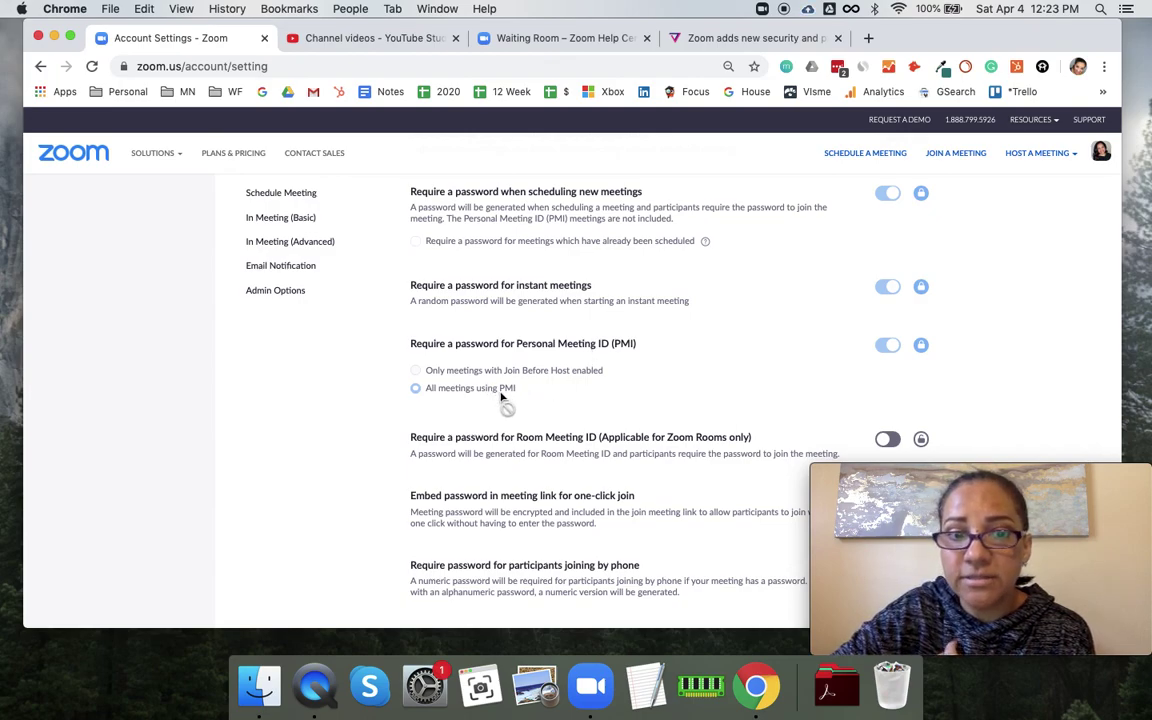
double_click(420, 372)
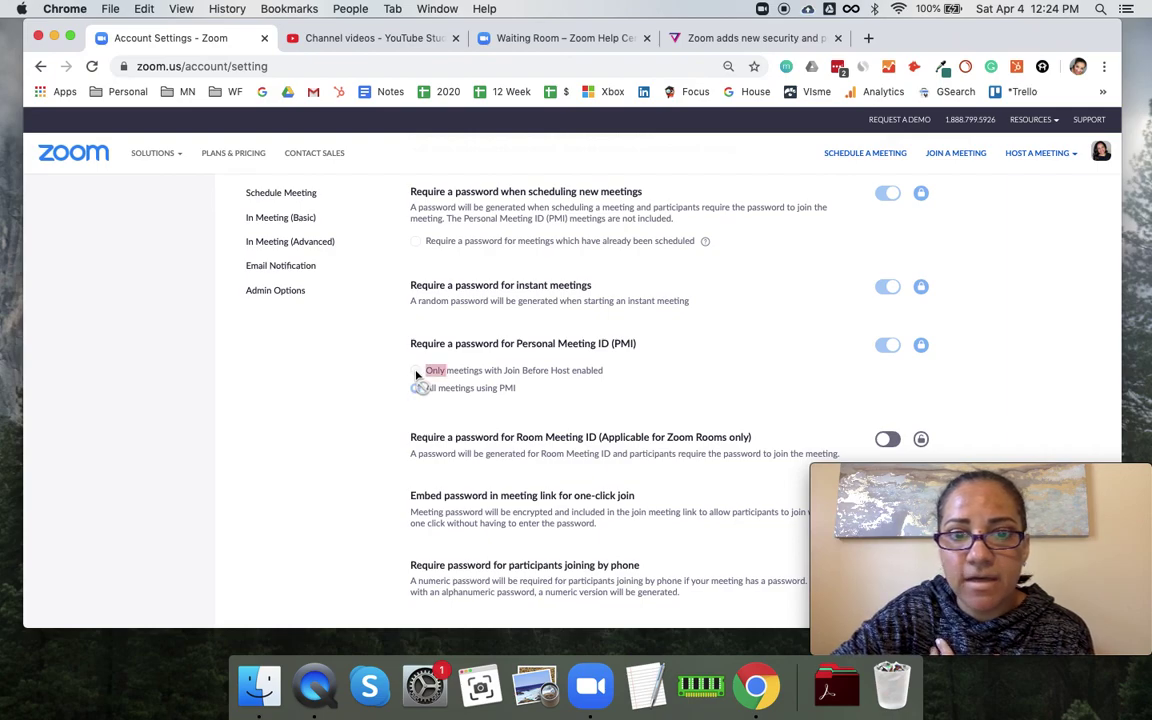
click(612, 380)
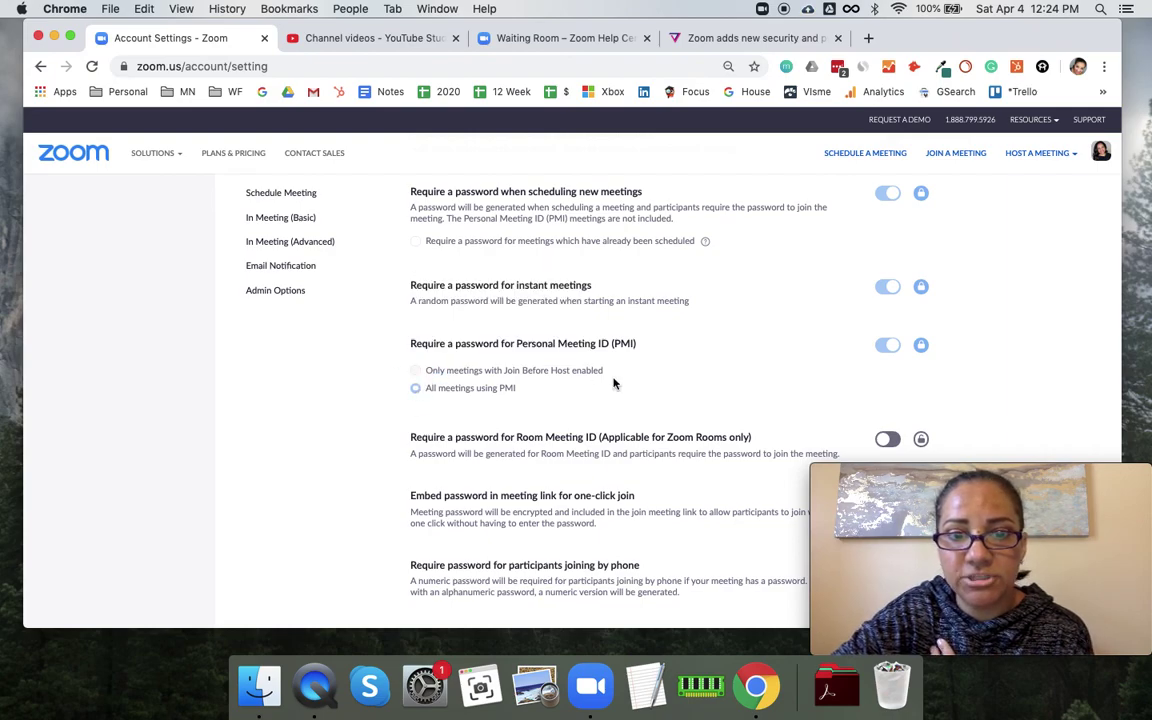
scroll(661, 368, down, 2)
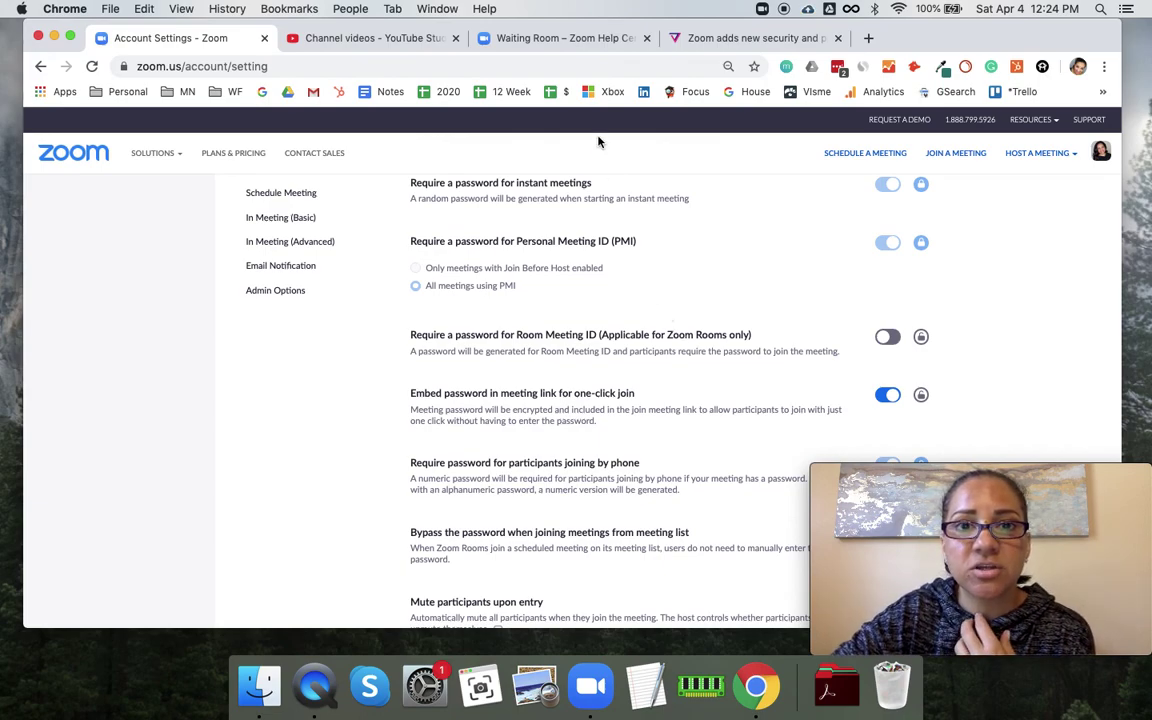
scroll(633, 444, down, 3)
scroll(633, 444, up, 2)
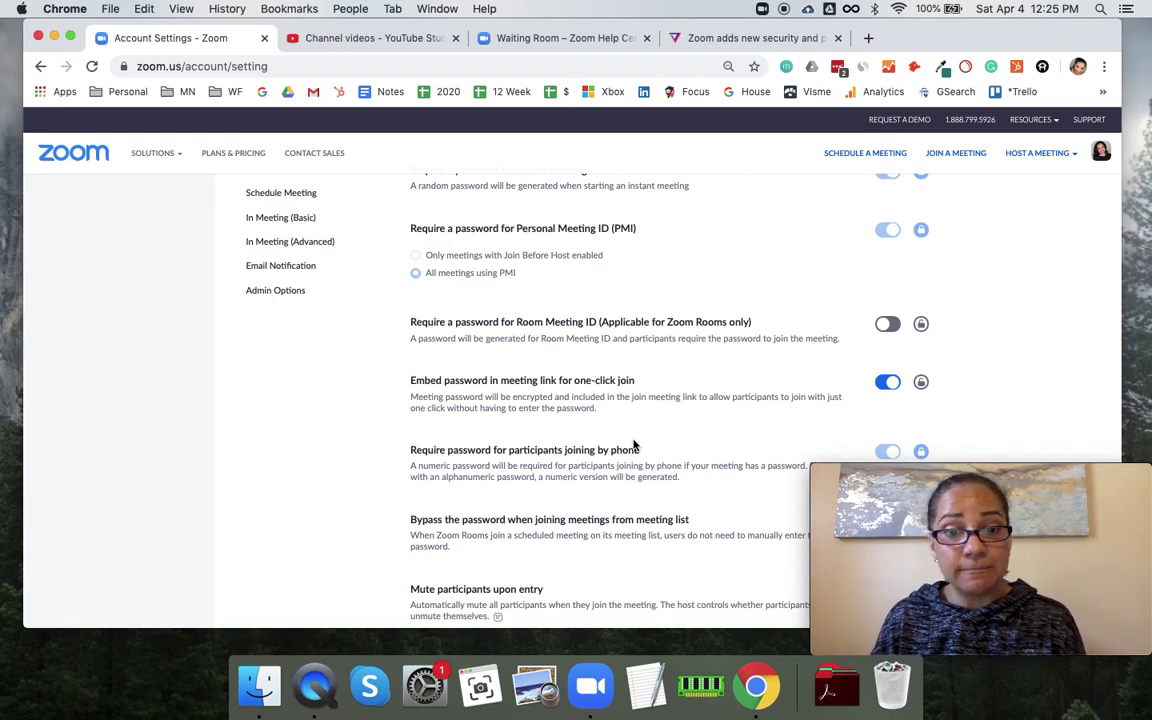
Switch to the Zoom desktop app, start the scheduled New Meeting, and move its window up the screen.
click(590, 685)
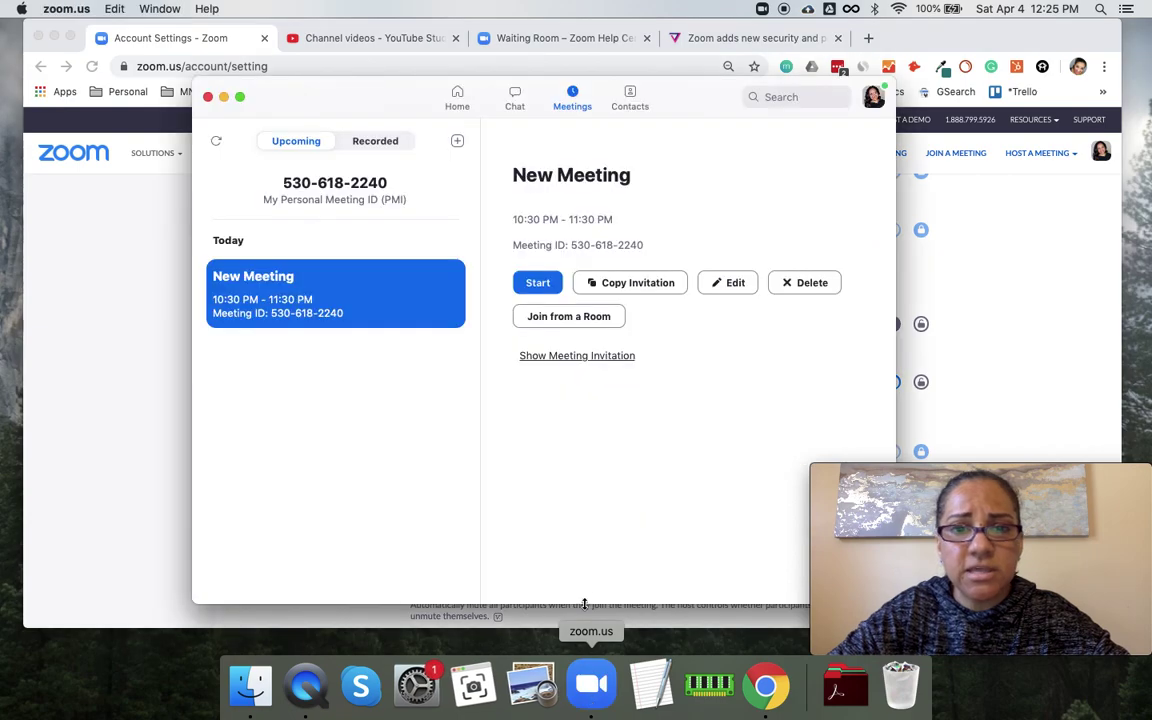
click(539, 280)
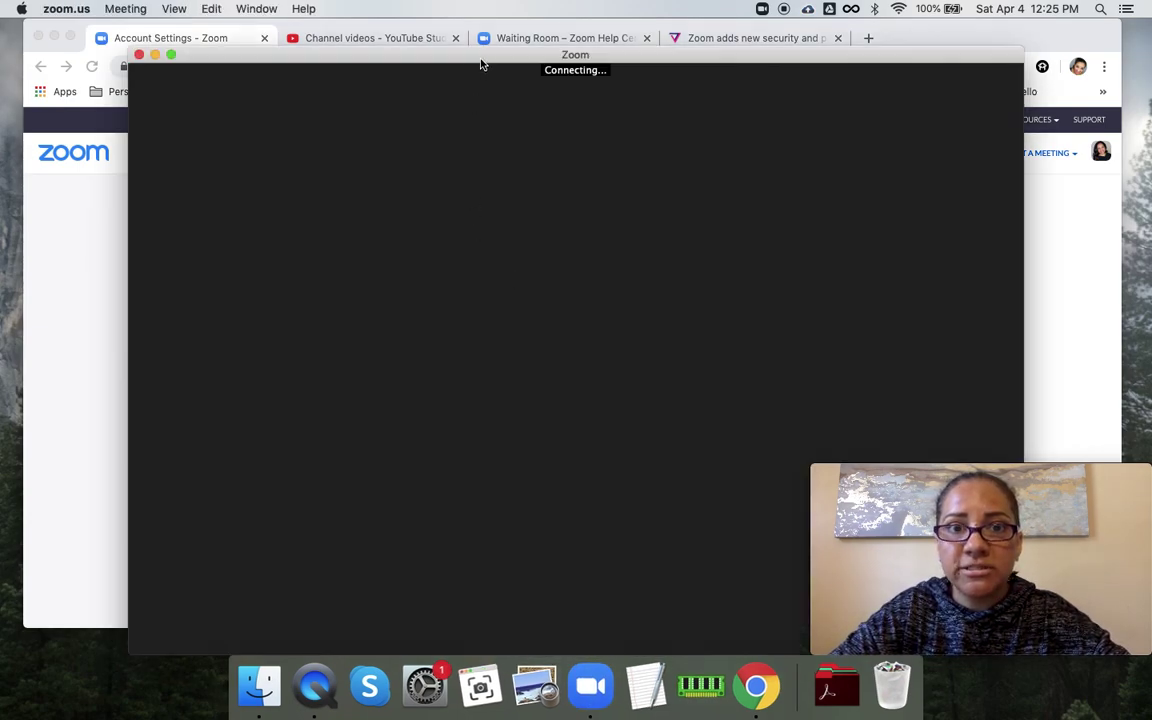
drag(480, 63, 470, 24)
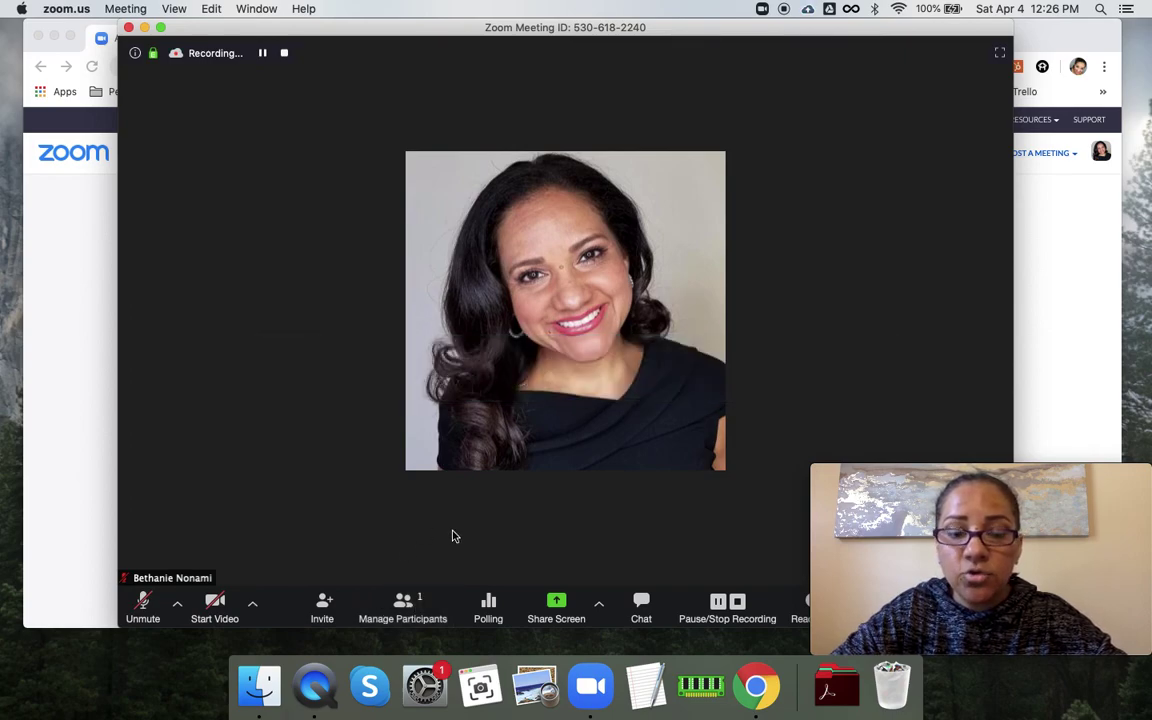
Examine the participants window and its additional host options, such as locking the meeting and the waiting room, and minimize it.
click(404, 605)
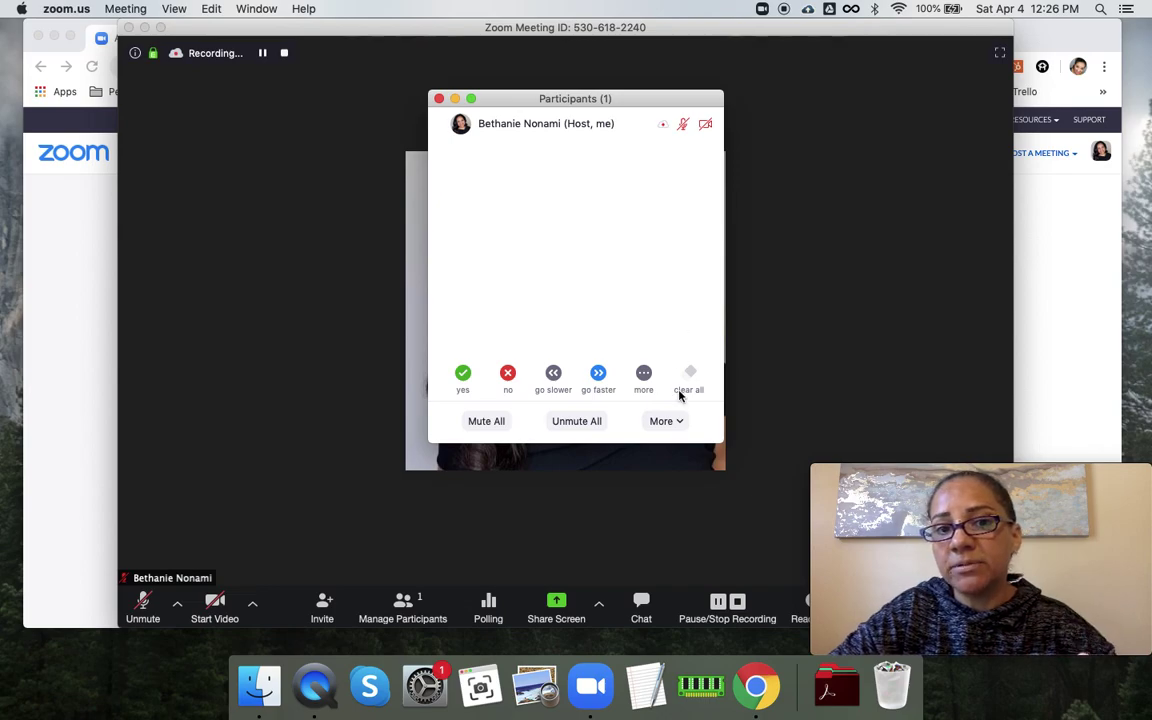
click(678, 422)
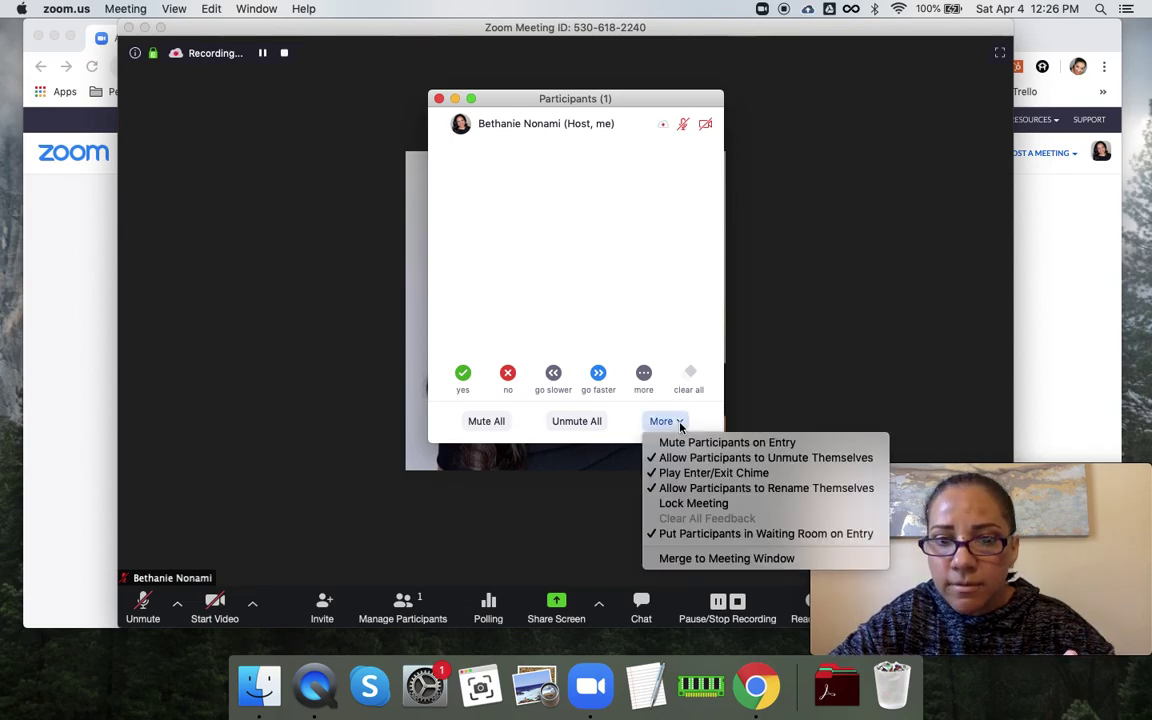
click(679, 339)
click(378, 381)
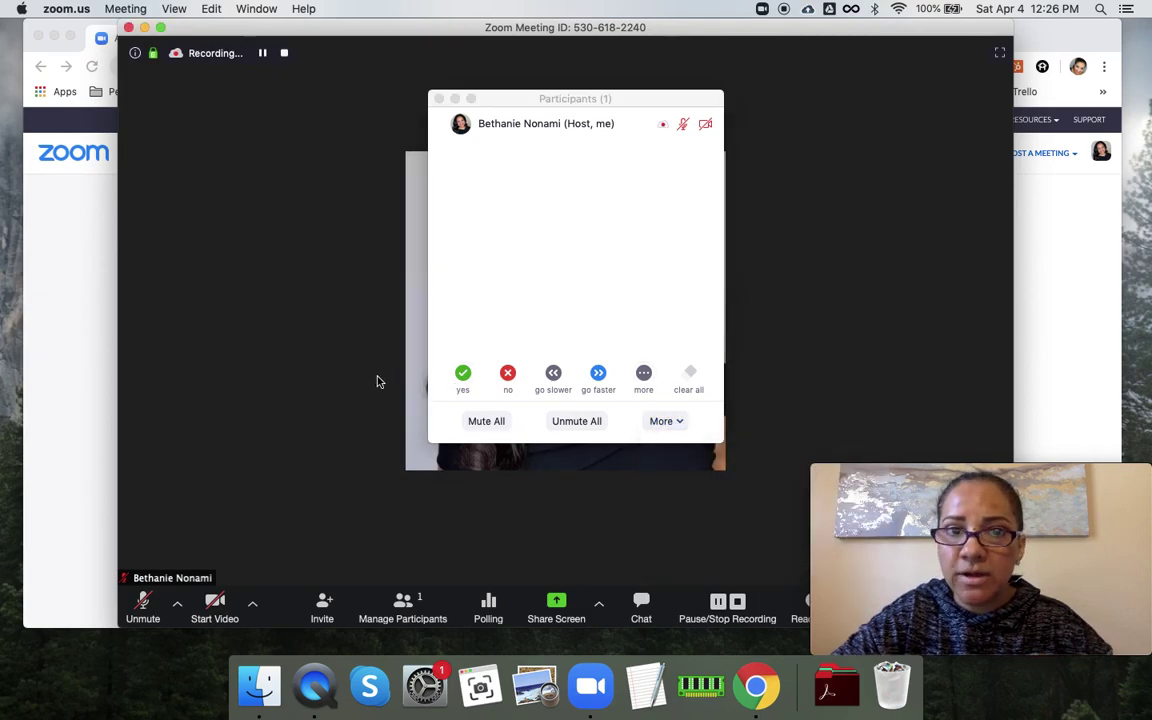
click(453, 99)
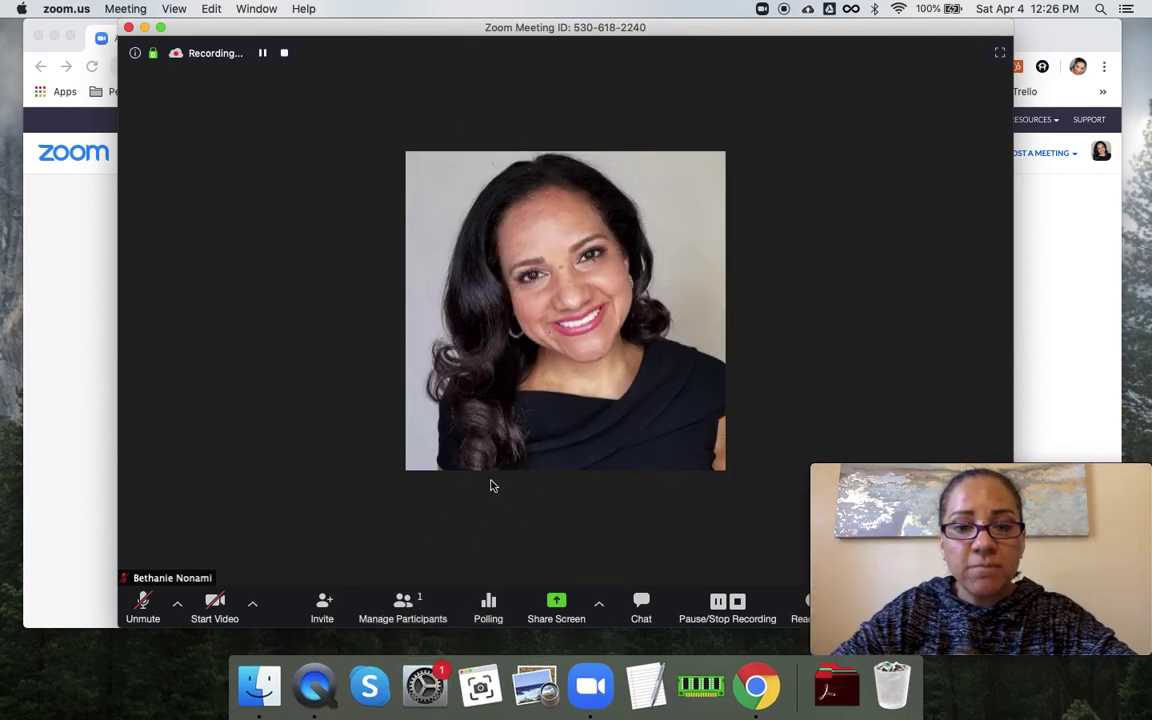
click(421, 612)
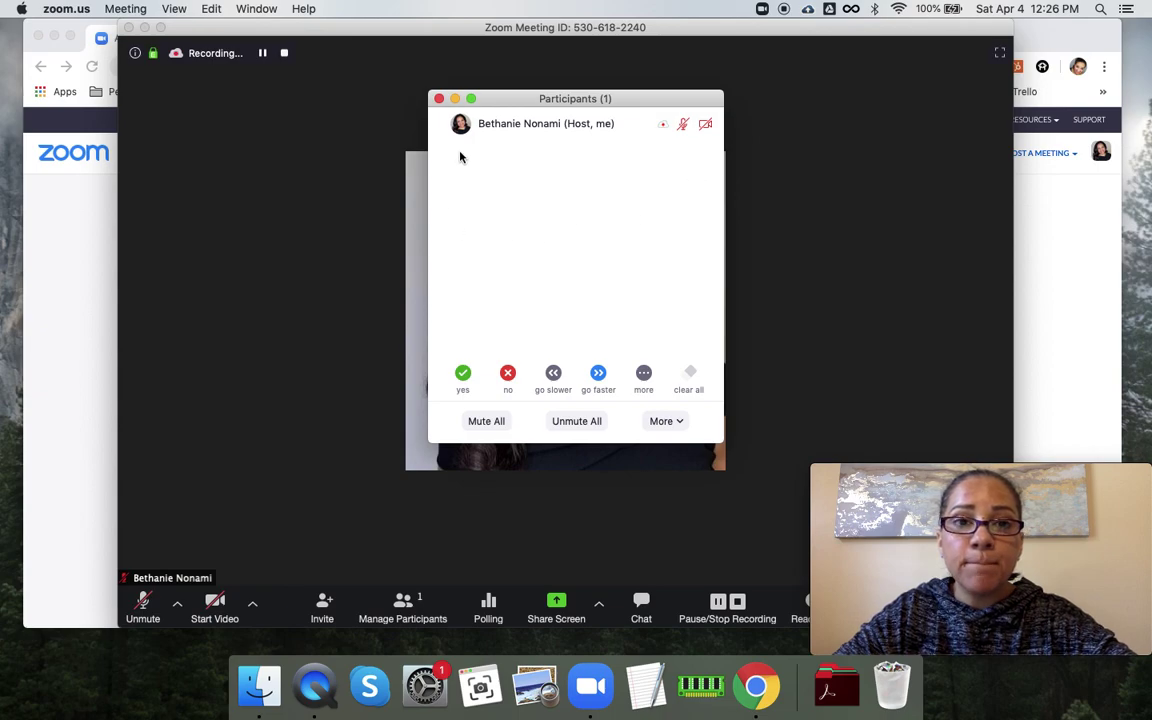
click(455, 98)
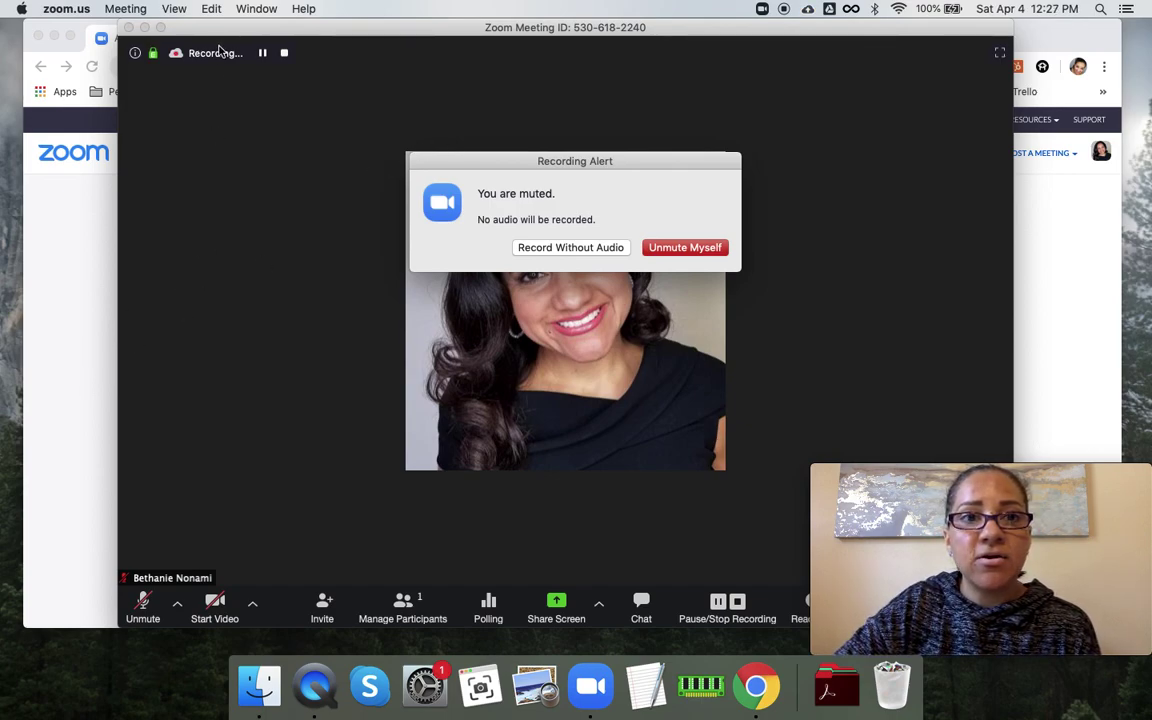
Request to stop the cloud recording, and switch back to the Account Settings page in Chrome.
click(284, 53)
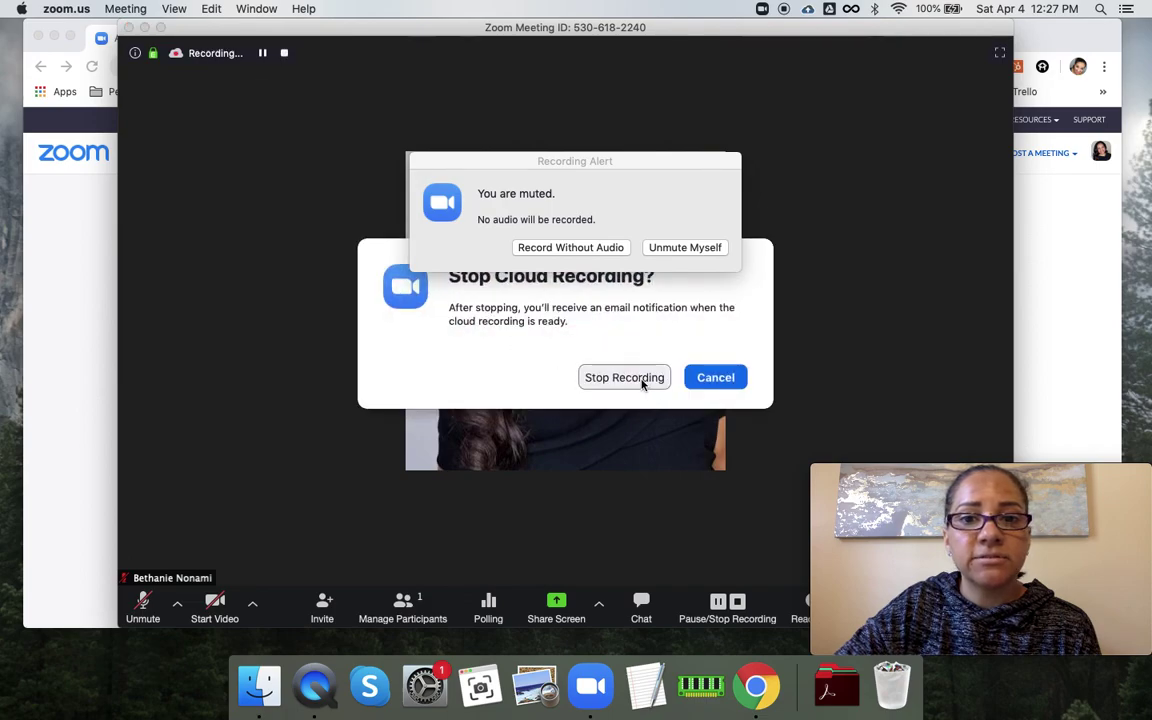
click(61, 431)
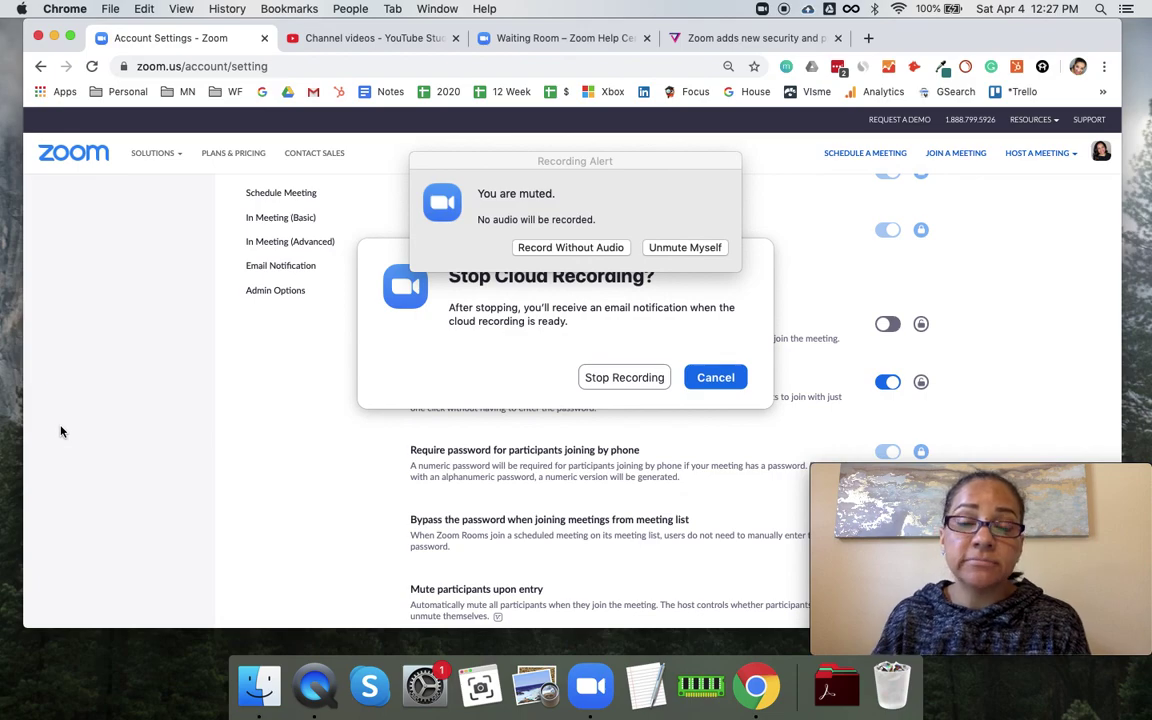
mouse_move(155, 153)
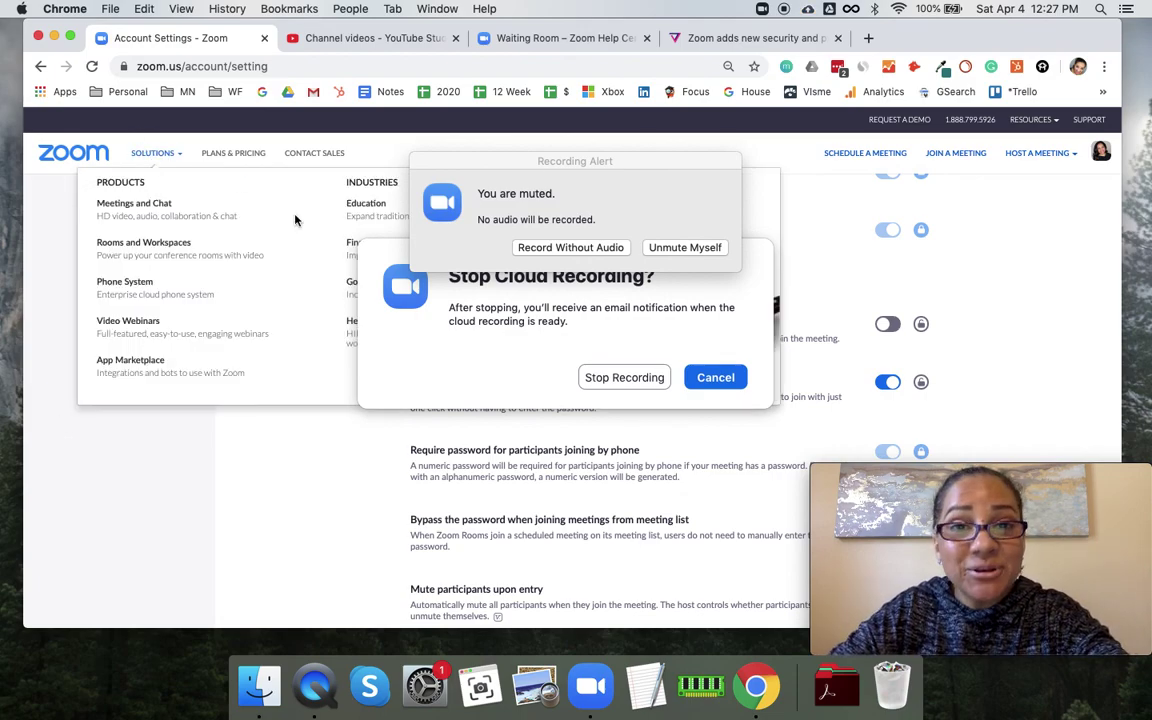